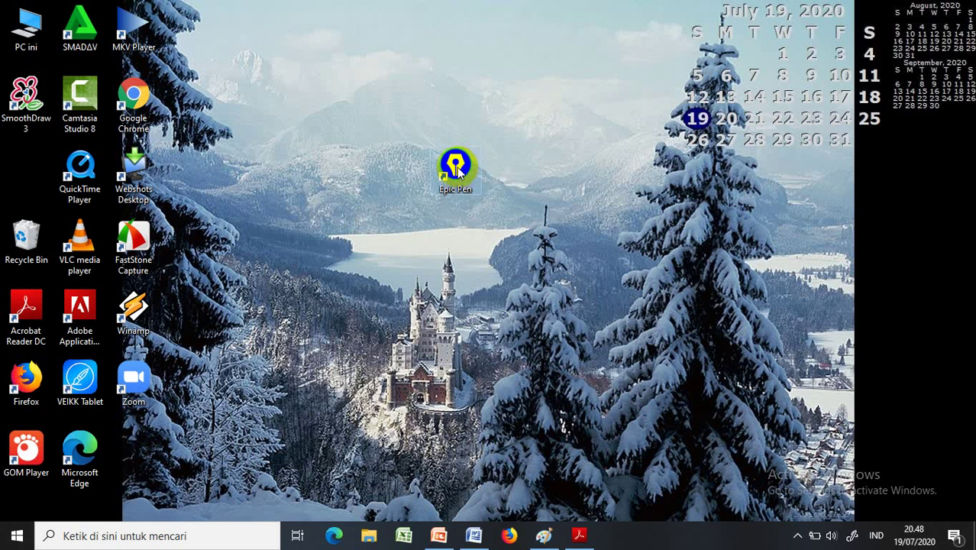
Step: Launch Epic Pen from the desktop and reposition its floating toolbar clear of the shortcut
double_click(456, 171)
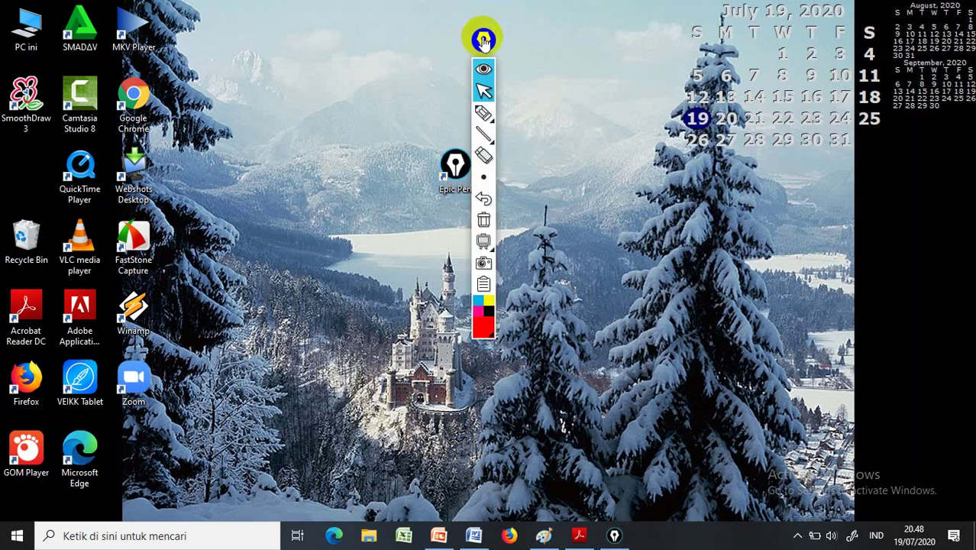
drag(484, 38, 573, 57)
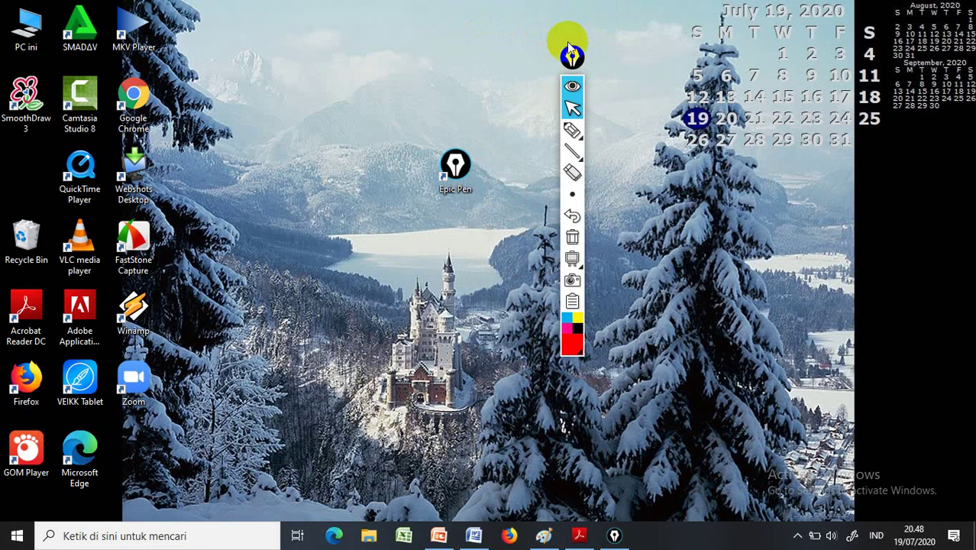
Step: Examine the Epic Pen toolbar's visibility toggle, cursor, pen, shape, eraser, pen size, board, menu and colour options
click(573, 87)
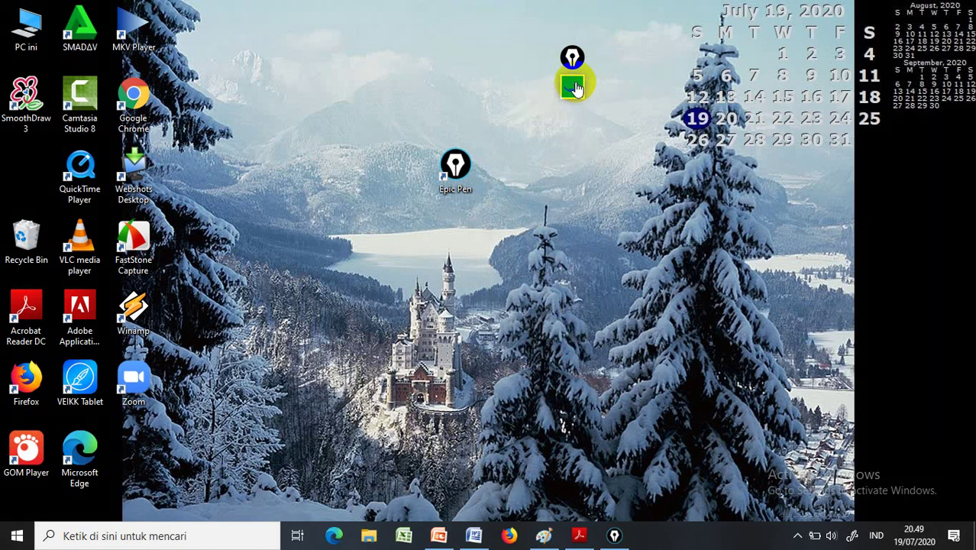
click(573, 87)
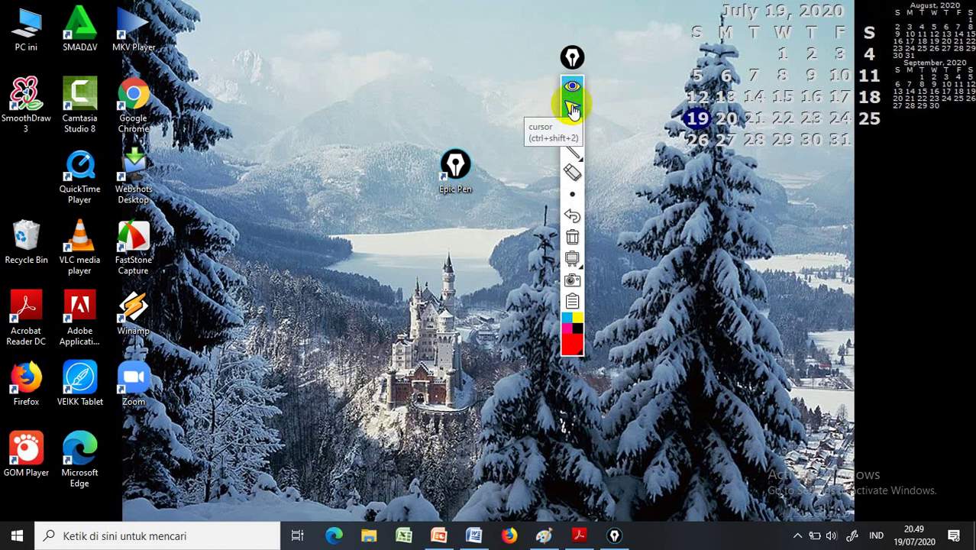
click(572, 110)
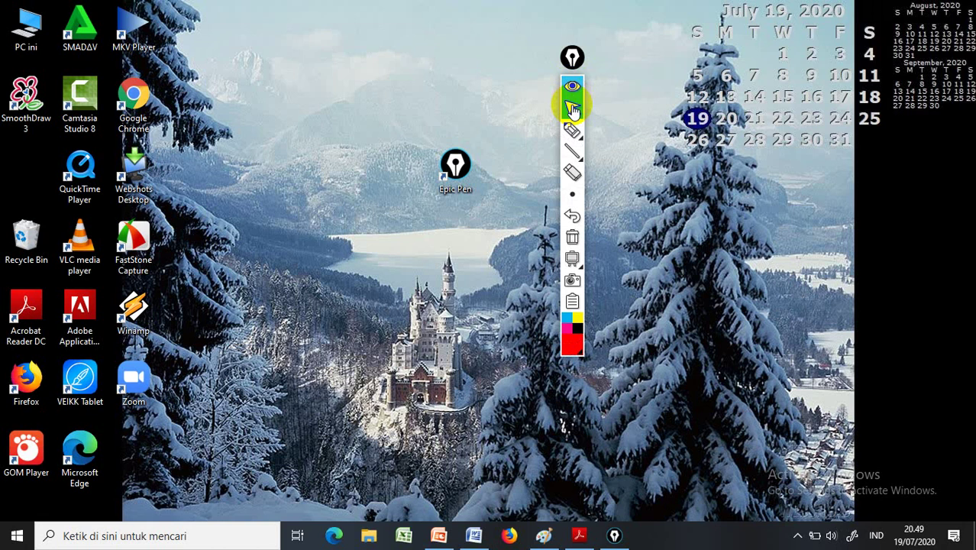
mouse_move(574, 132)
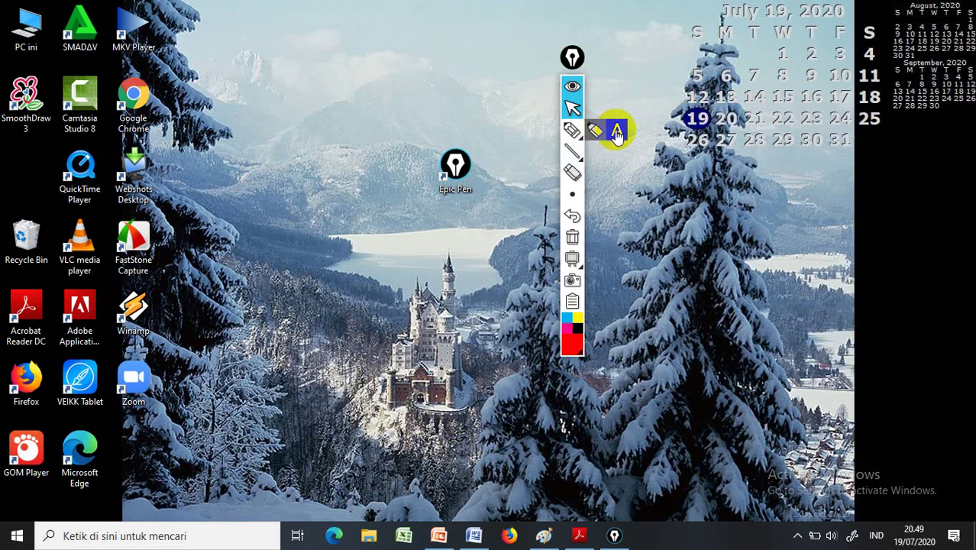
mouse_move(573, 157)
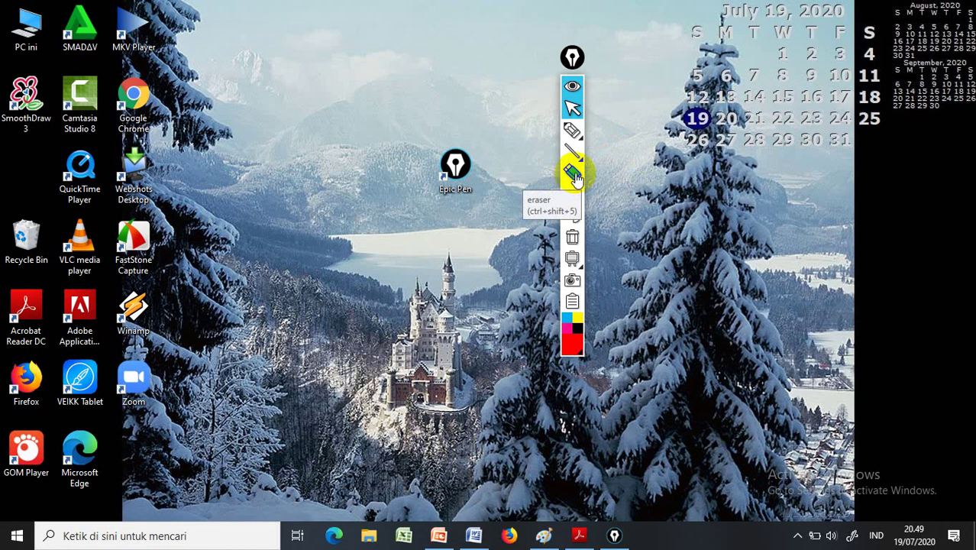
mouse_move(573, 197)
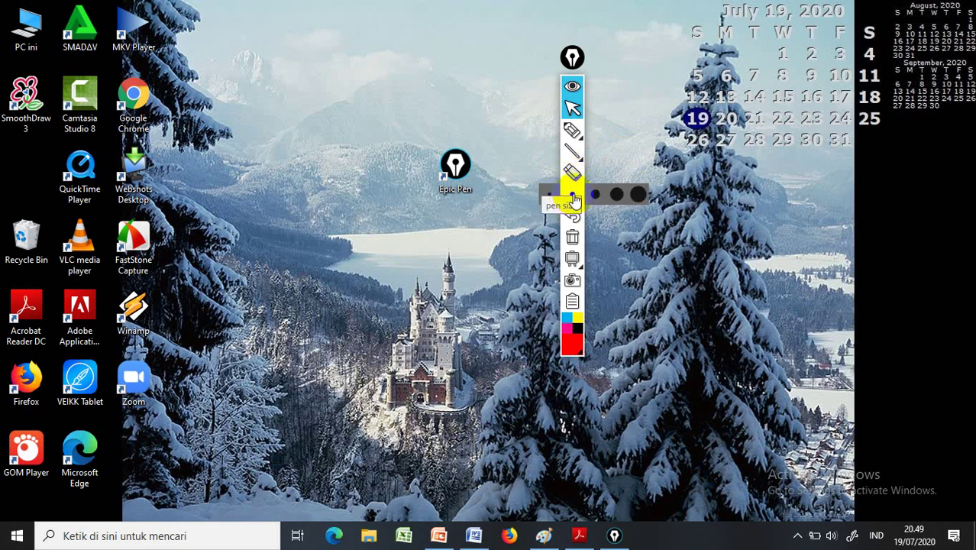
click(549, 199)
click(638, 196)
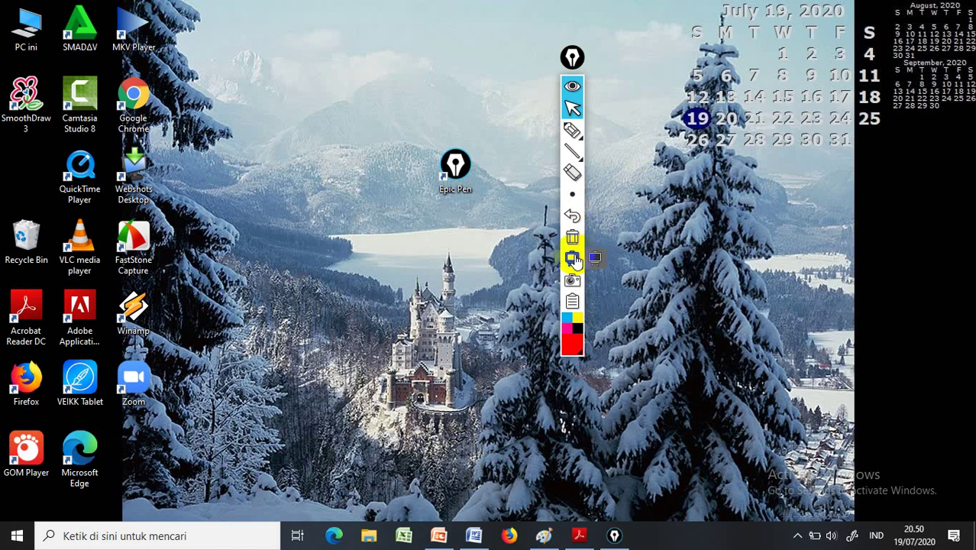
mouse_move(572, 261)
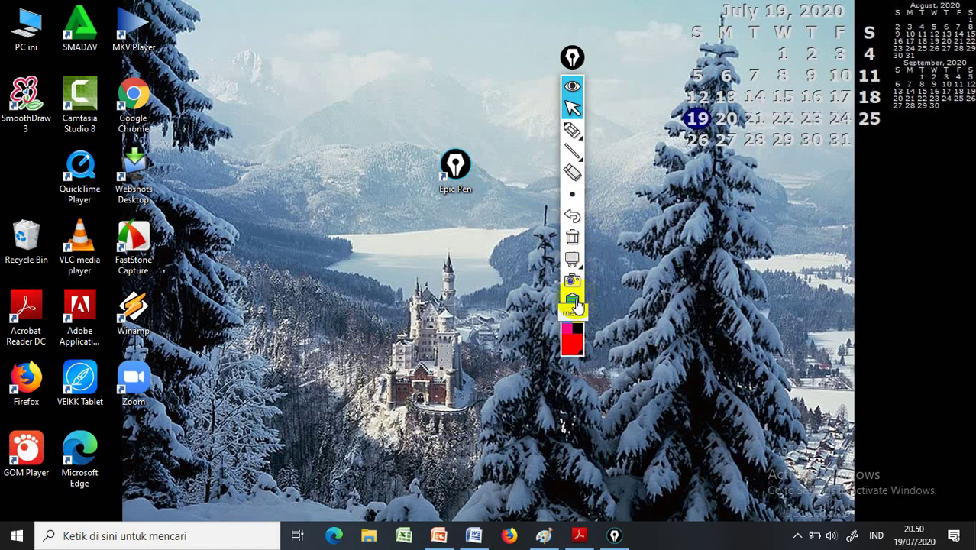
click(575, 305)
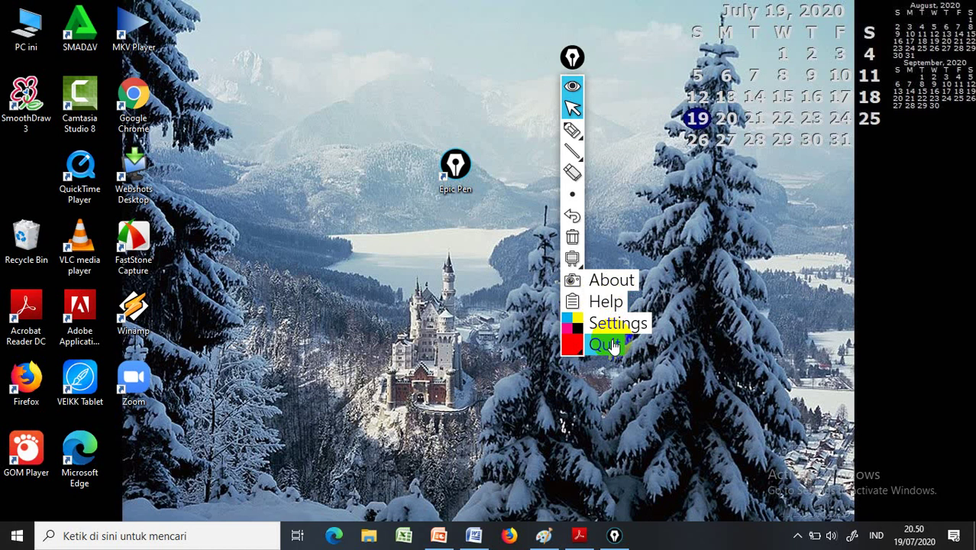
click(571, 344)
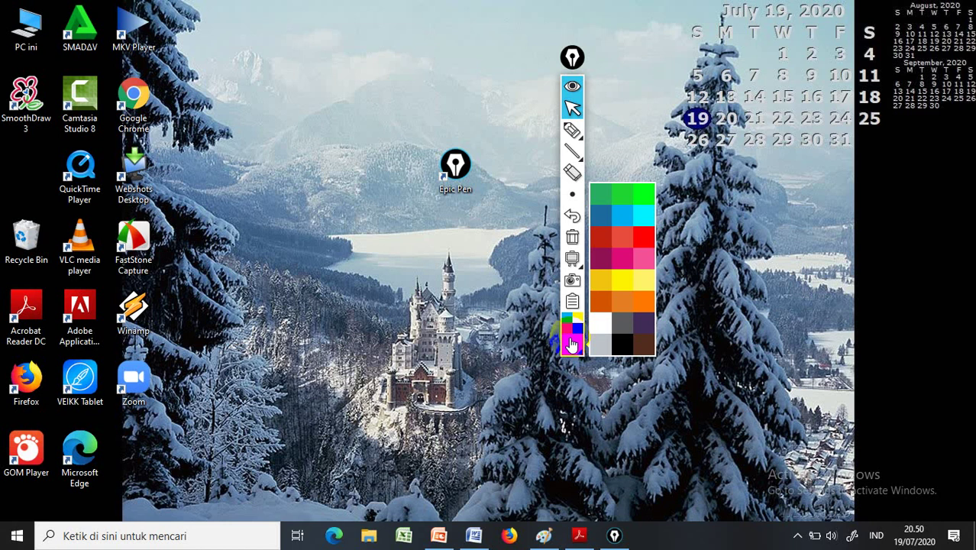
Step: Activate the pen with red ink and move the toolbar below the wallpaper calendar's Saturday column
click(572, 131)
click(573, 131)
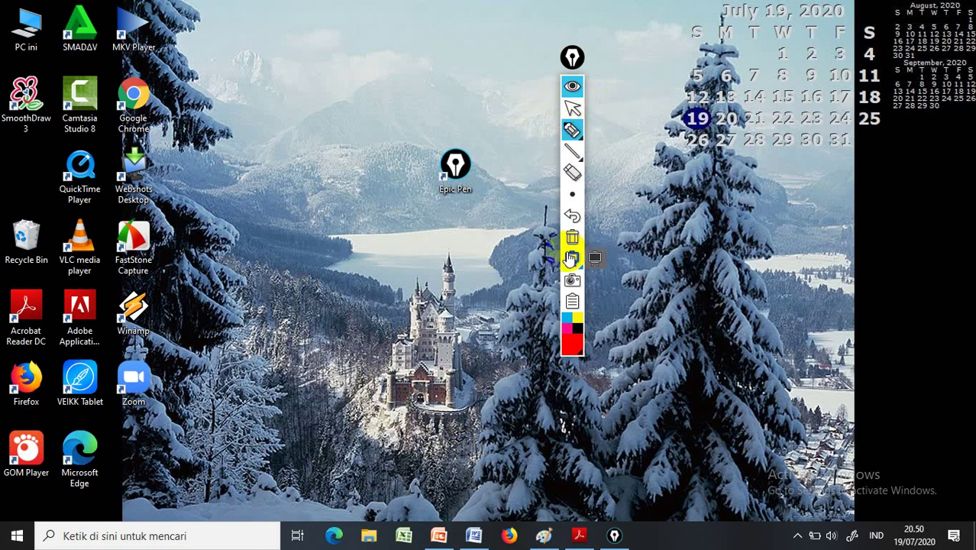
click(575, 347)
mouse_move(675, 238)
mouse_down()
mouse_move(647, 239)
mouse_move(658, 245)
mouse_up()
mouse_move(571, 57)
mouse_down()
mouse_move(827, 156)
mouse_move(868, 145)
mouse_up()
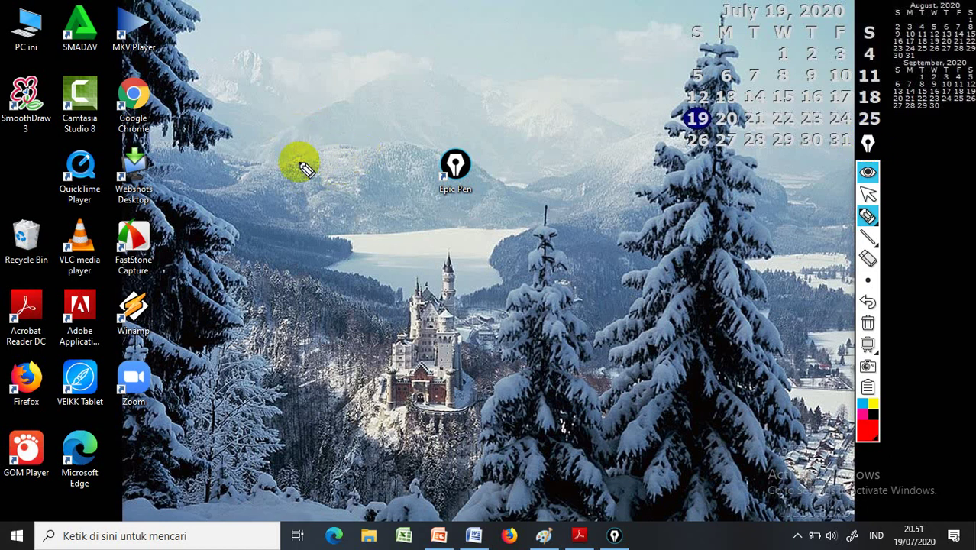
Step: Handwrite "Epic Pen" in red on the desktop, with two more handwritten lines beneath it
mouse_move(285, 157)
mouse_down()
mouse_move(307, 182)
mouse_move(331, 163)
mouse_move(327, 177)
mouse_move(333, 168)
mouse_move(365, 183)
mouse_up()
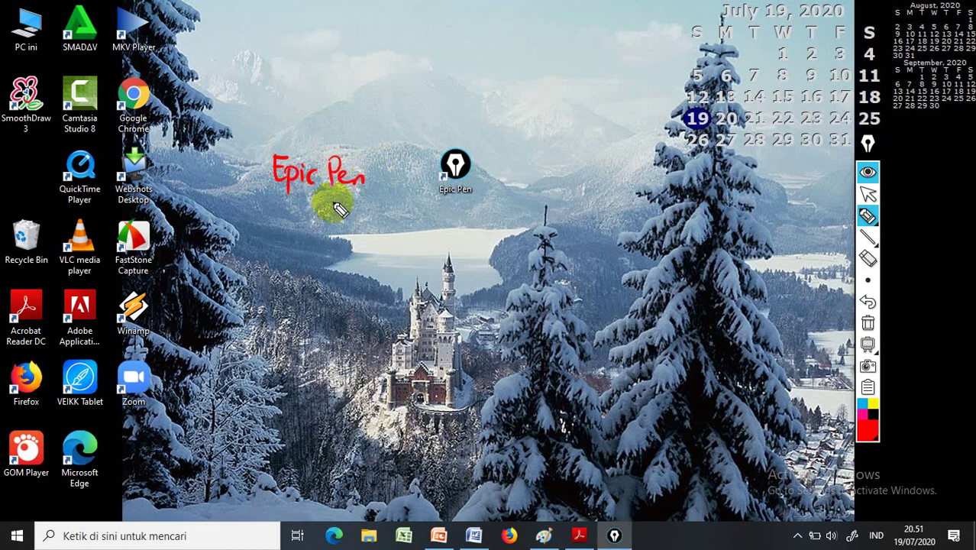
mouse_move(290, 205)
mouse_down()
mouse_move(279, 210)
mouse_move(296, 231)
mouse_move(317, 219)
mouse_move(353, 229)
mouse_move(383, 223)
mouse_up()
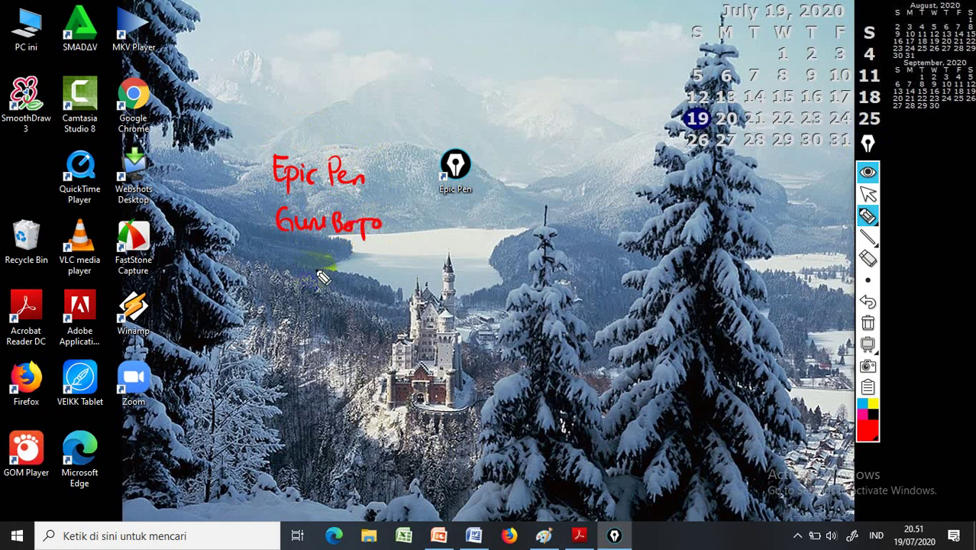
mouse_move(321, 279)
mouse_down()
mouse_move(326, 255)
mouse_move(315, 288)
mouse_move(340, 273)
mouse_move(370, 286)
mouse_move(385, 246)
mouse_move(387, 296)
mouse_move(365, 286)
mouse_up()
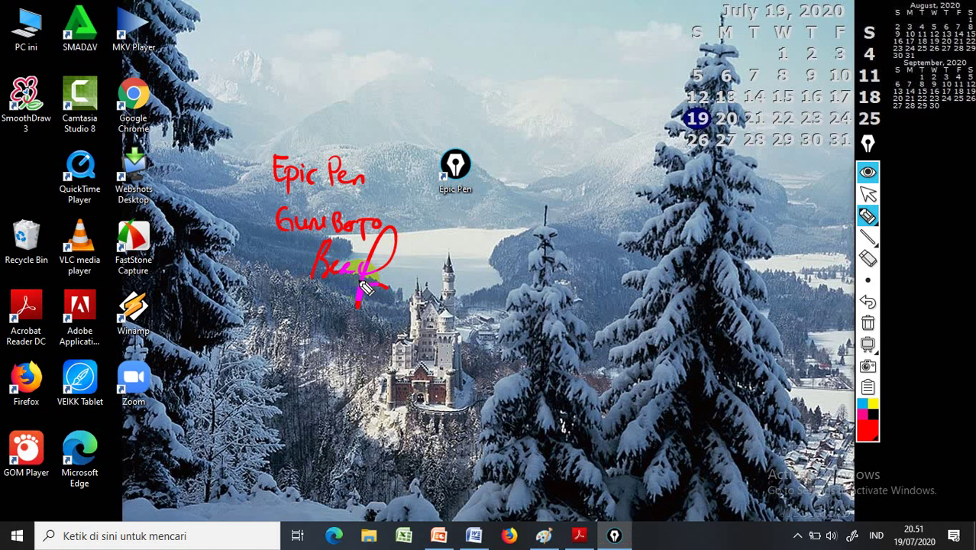
Step: Draw a yellow wavy line with a handwritten word above it, and clear all ink from the desktop
click(875, 410)
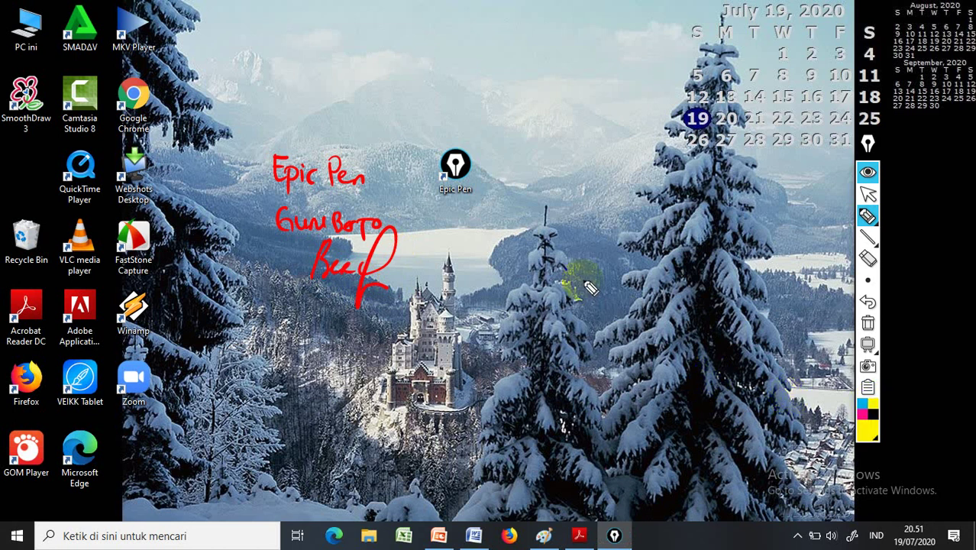
drag(475, 242, 650, 243)
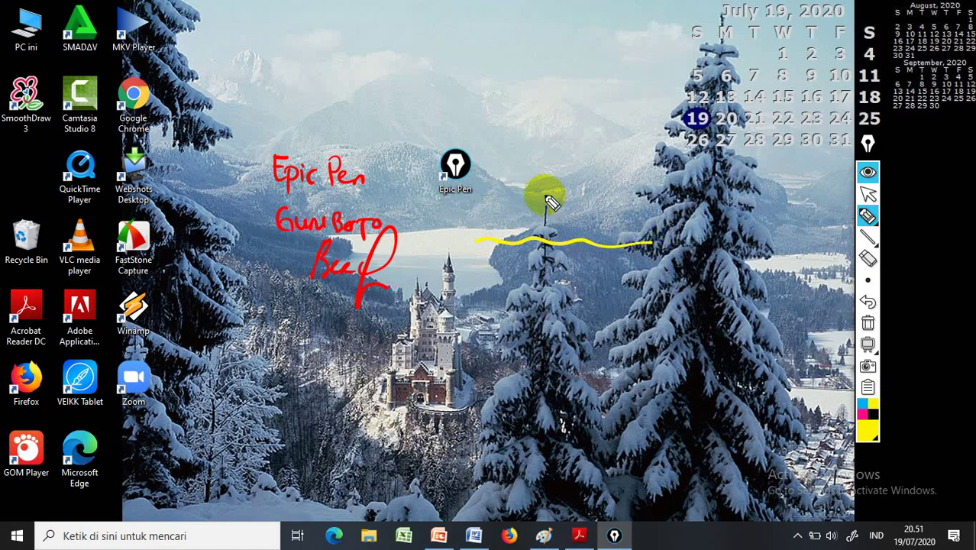
mouse_move(533, 207)
mouse_down()
mouse_move(556, 174)
mouse_move(549, 201)
mouse_move(597, 209)
mouse_move(575, 238)
mouse_move(620, 226)
mouse_up()
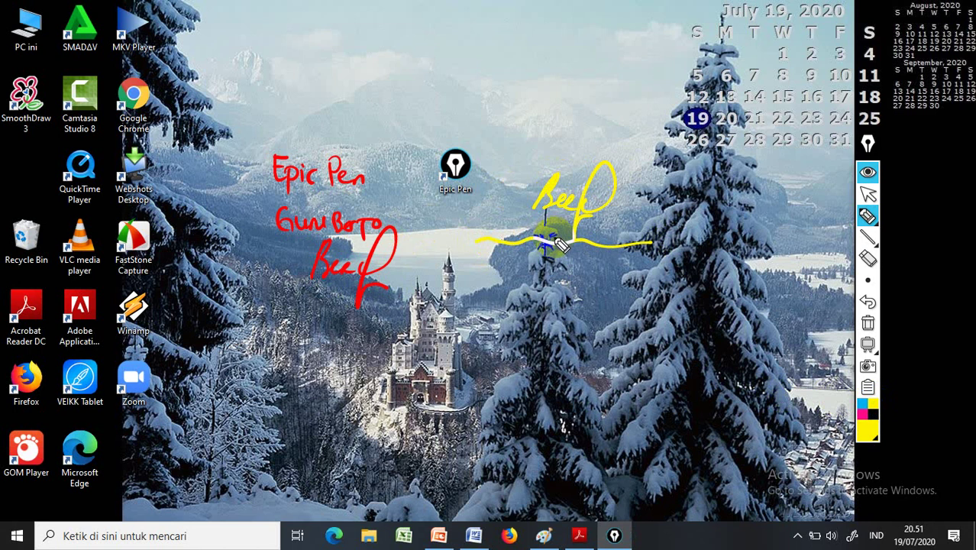
drag(559, 244, 550, 249)
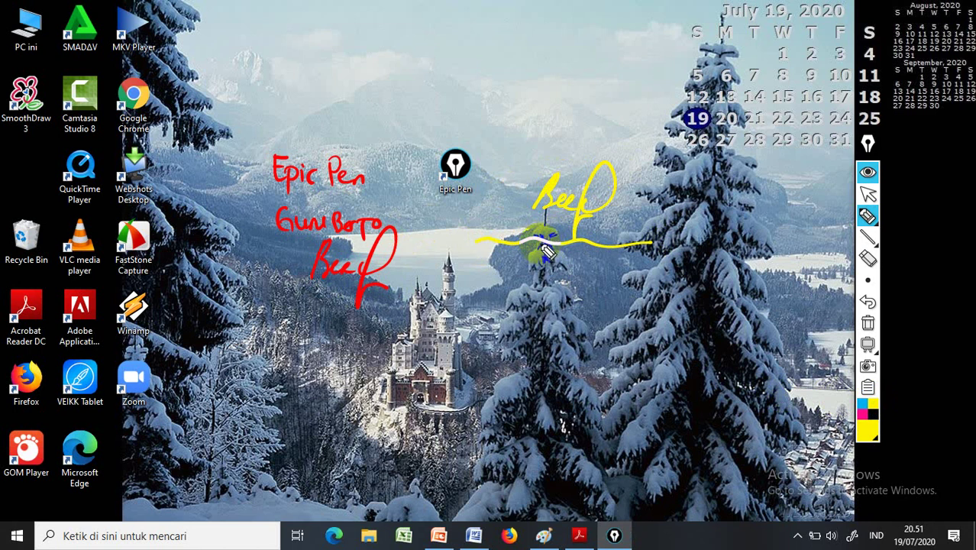
click(869, 324)
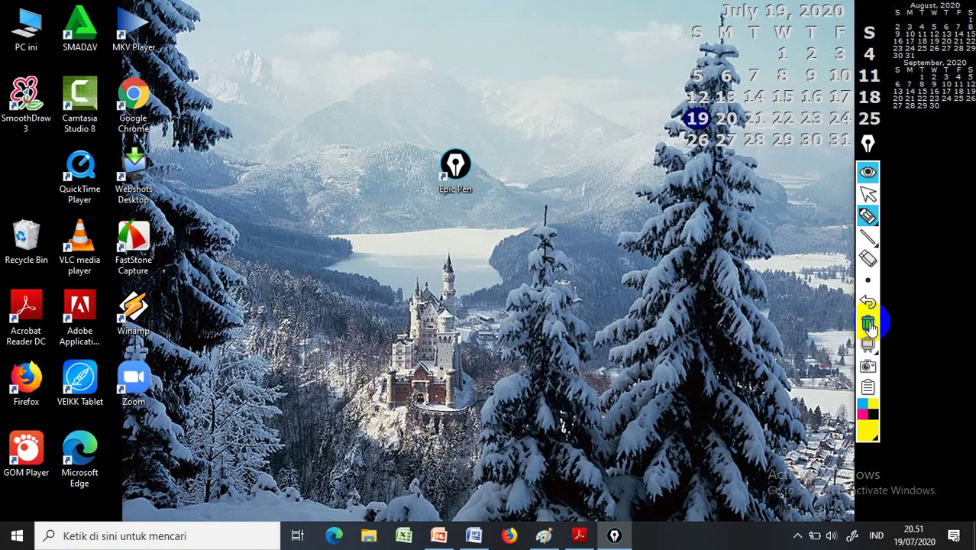
Step: Turn on the whiteboard background and handwrite "Ellipse" on it in red
mouse_move(868, 345)
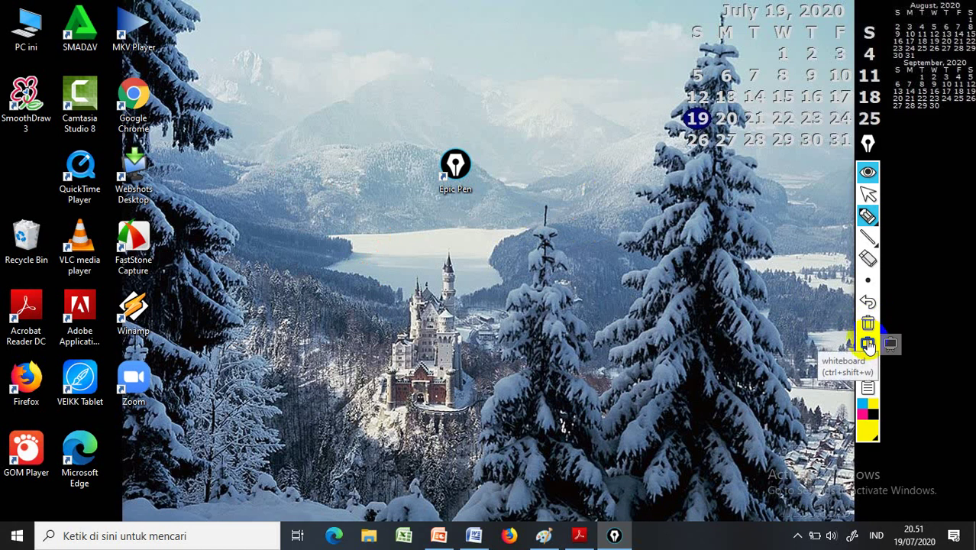
click(867, 344)
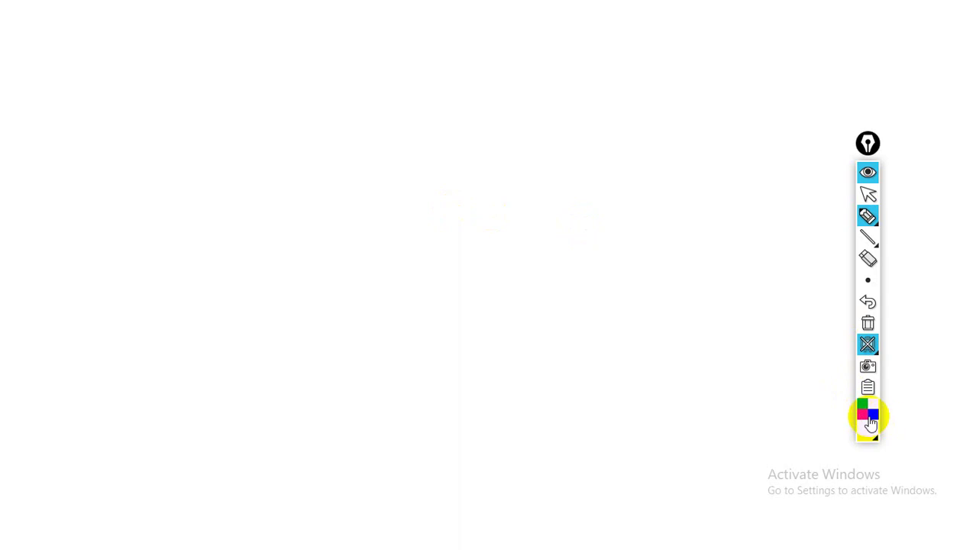
click(873, 441)
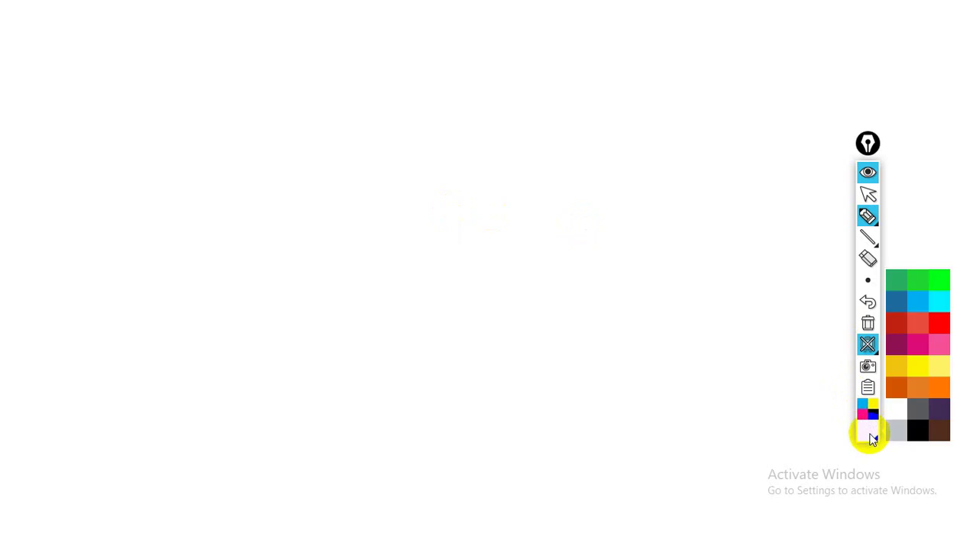
click(948, 320)
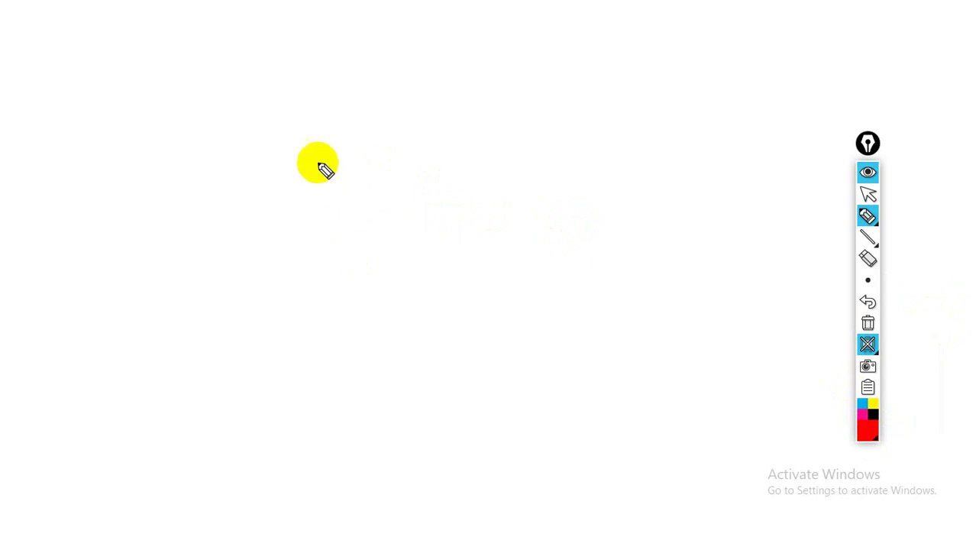
mouse_move(310, 142)
mouse_down()
mouse_move(331, 143)
mouse_move(320, 163)
mouse_move(345, 157)
mouse_move(391, 186)
mouse_up()
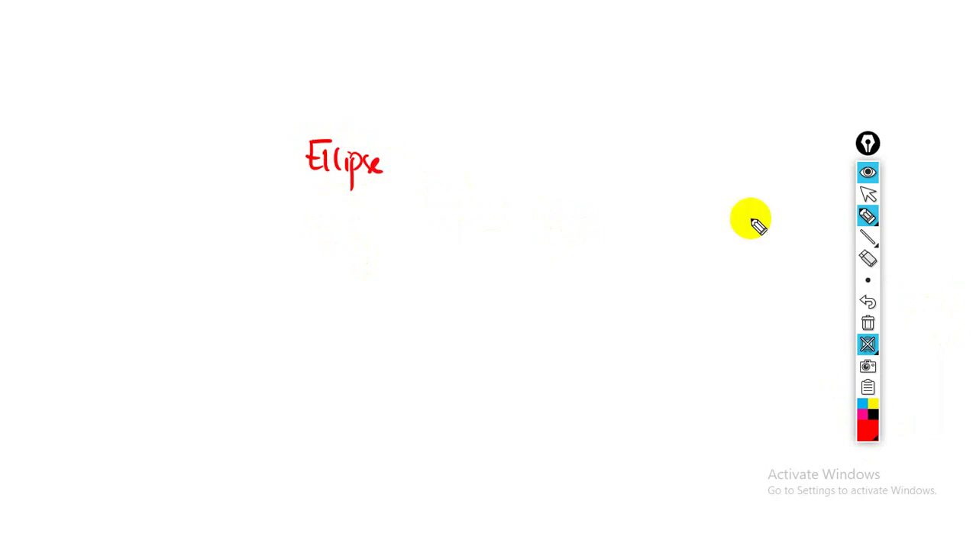
Step: Draw a red ellipse below the handwritten word using the ellipse tool
mouse_move(871, 244)
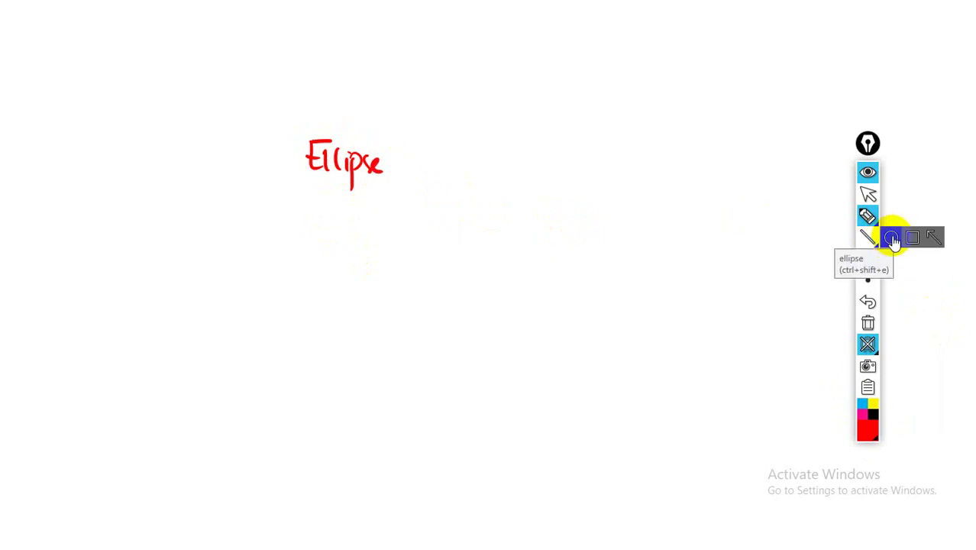
click(890, 238)
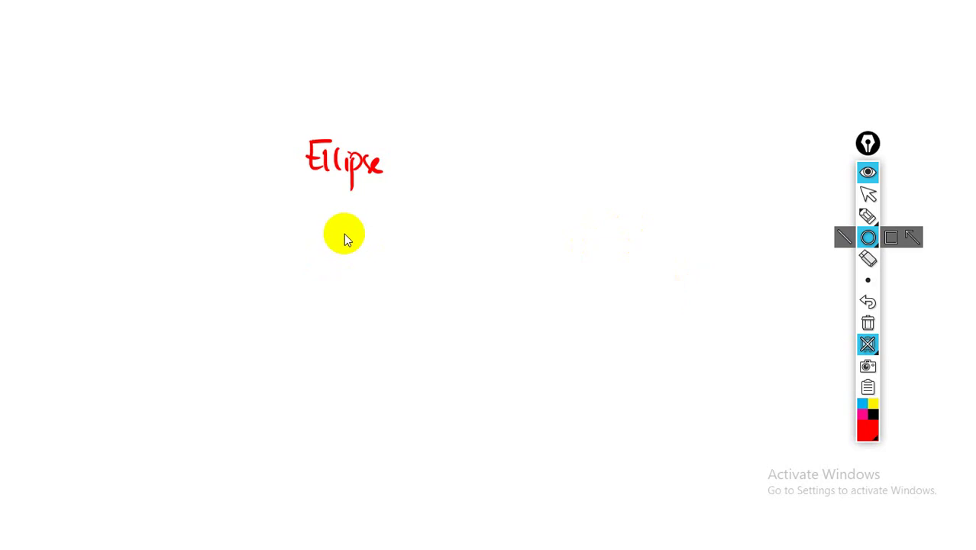
drag(343, 234, 249, 334)
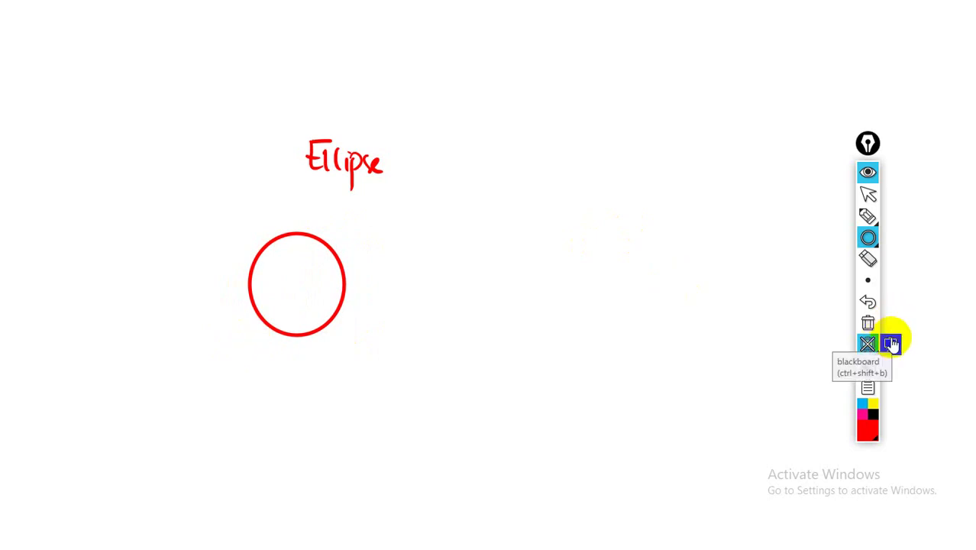
Step: Switch to the blackboard background and draw a large yellow rectangle beside the red ellipse
click(890, 344)
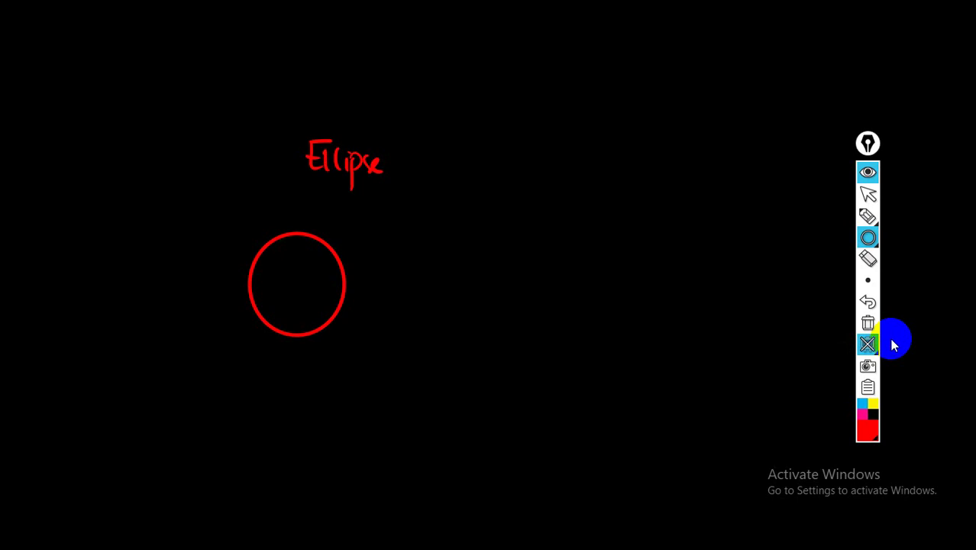
click(871, 400)
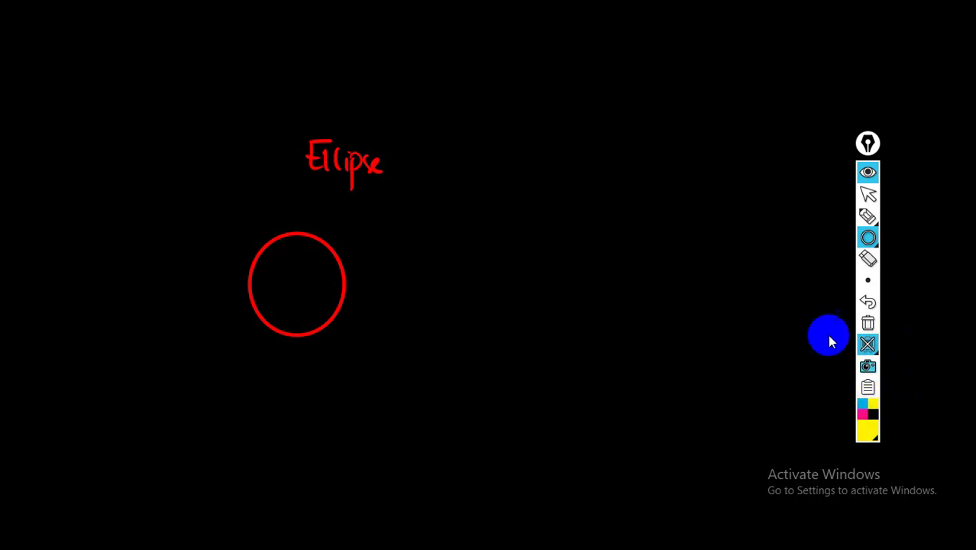
click(868, 237)
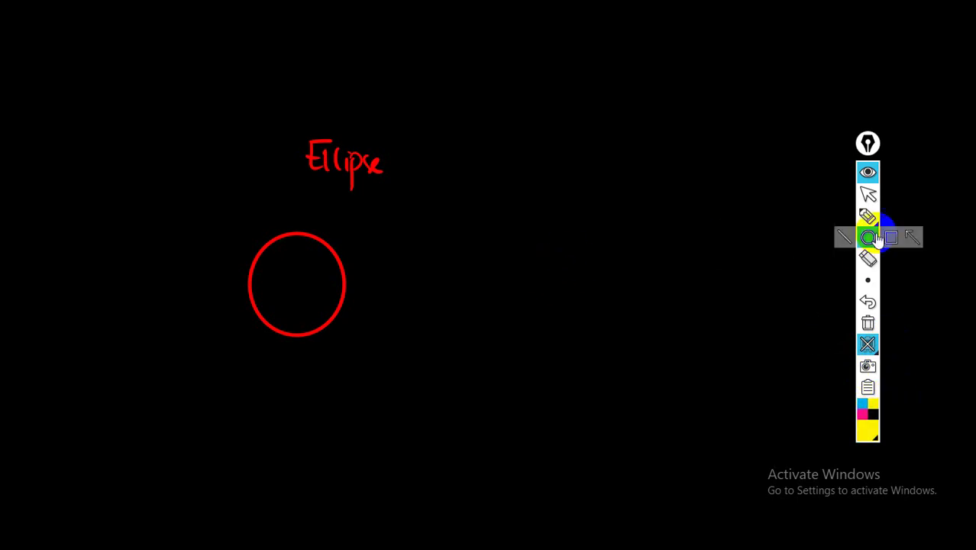
click(891, 239)
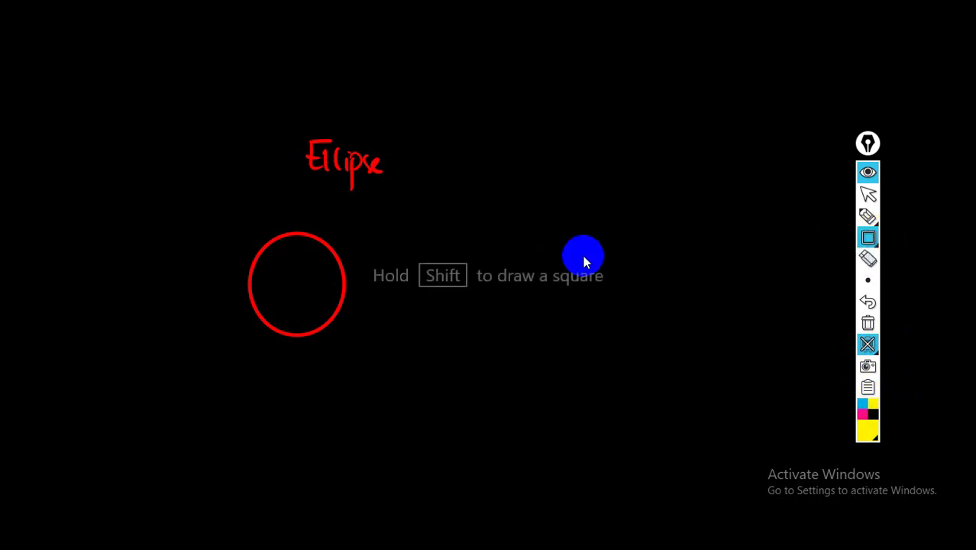
drag(556, 216, 759, 382)
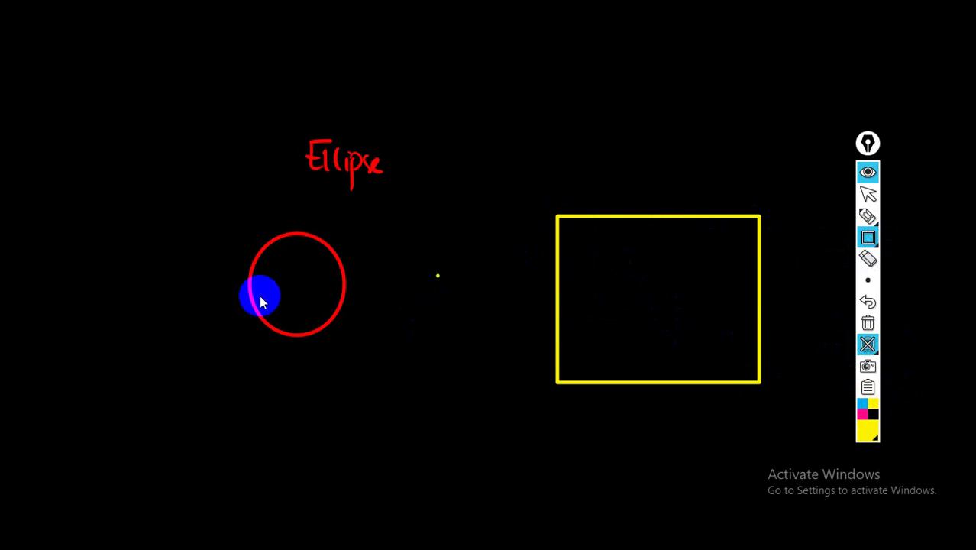
Step: Handwrite "Persegi" in yellow inside the rectangle with the pen
mouse_move(862, 216)
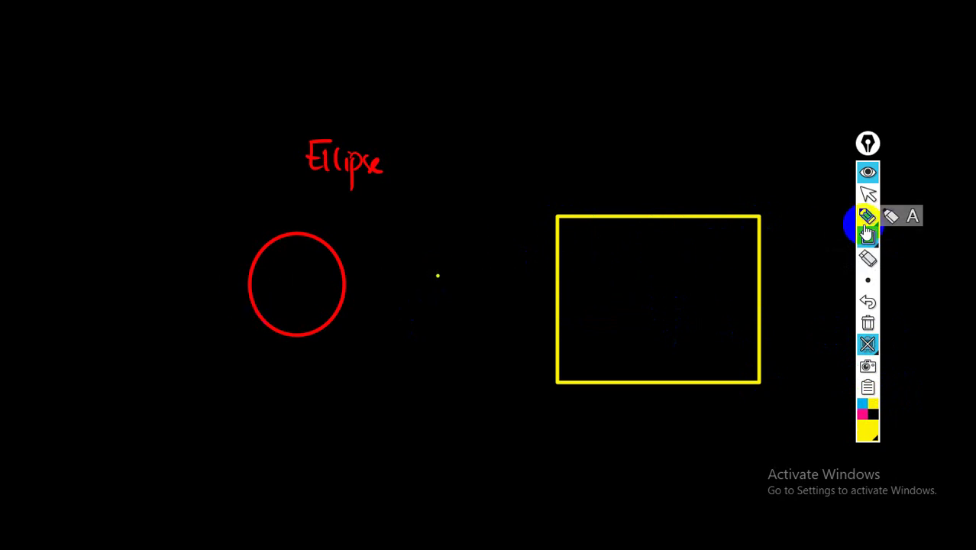
click(865, 218)
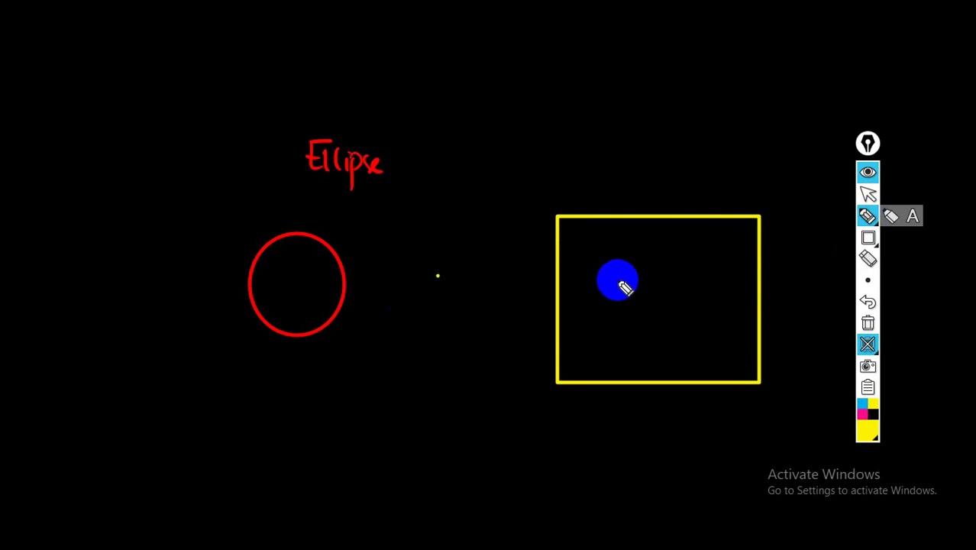
mouse_move(613, 272)
mouse_down()
mouse_move(613, 304)
mouse_move(617, 284)
mouse_move(636, 304)
mouse_move(672, 307)
mouse_move(695, 288)
mouse_up()
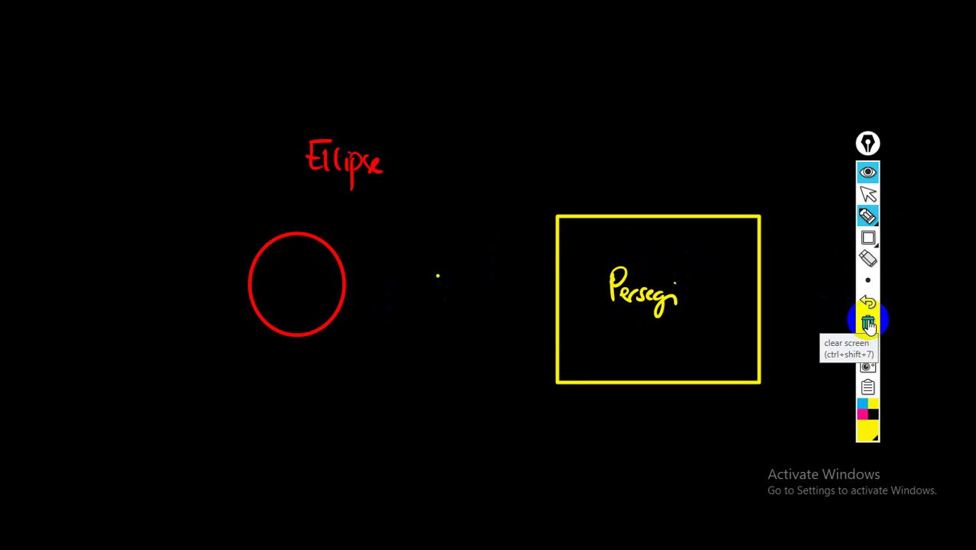
Step: Clear all ink from the blackboard and turn the blackboard background off
click(868, 325)
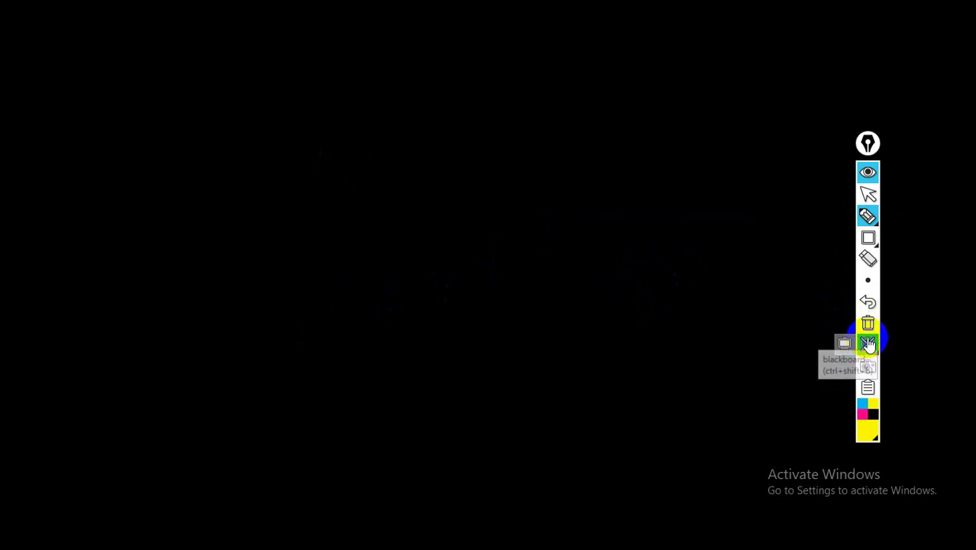
click(868, 344)
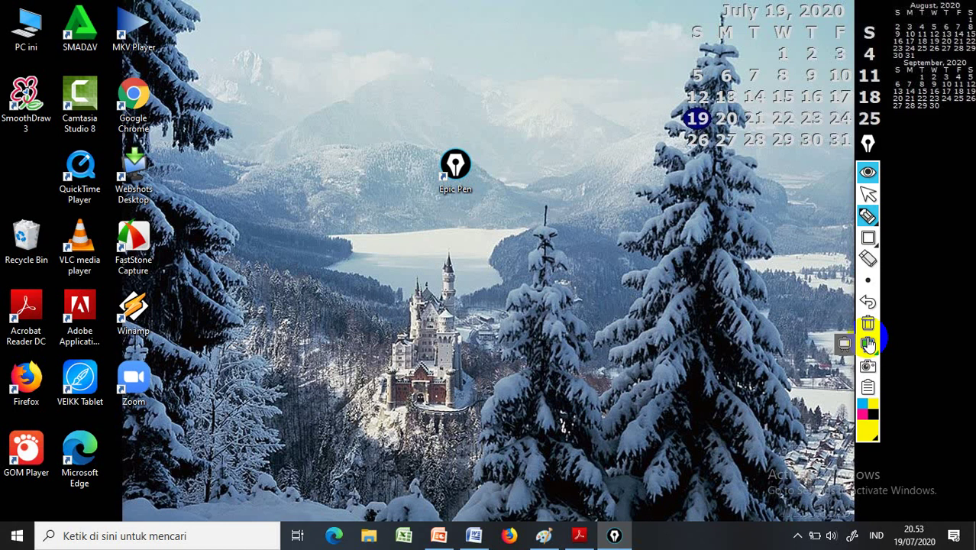
Step: Return to normal cursor mode and switch to the open Word document "Besaran Pokok_Bab I Objek IPA dan Pengamatannya", showing question 1
mouse_move(877, 224)
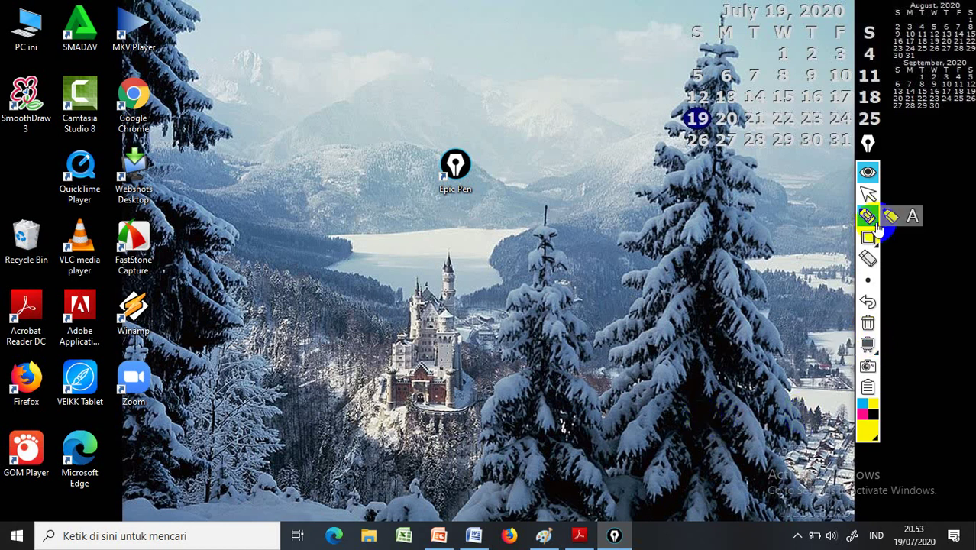
click(868, 194)
click(586, 368)
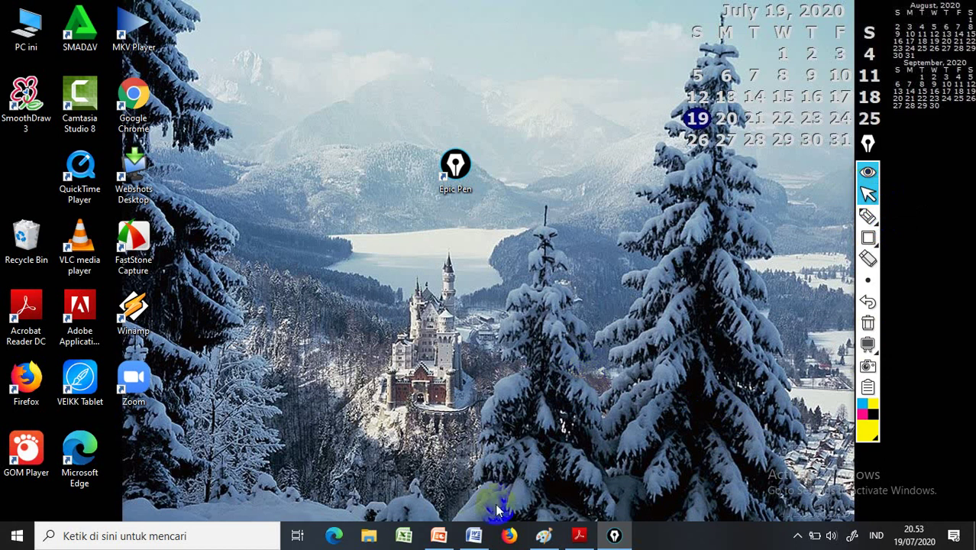
click(474, 535)
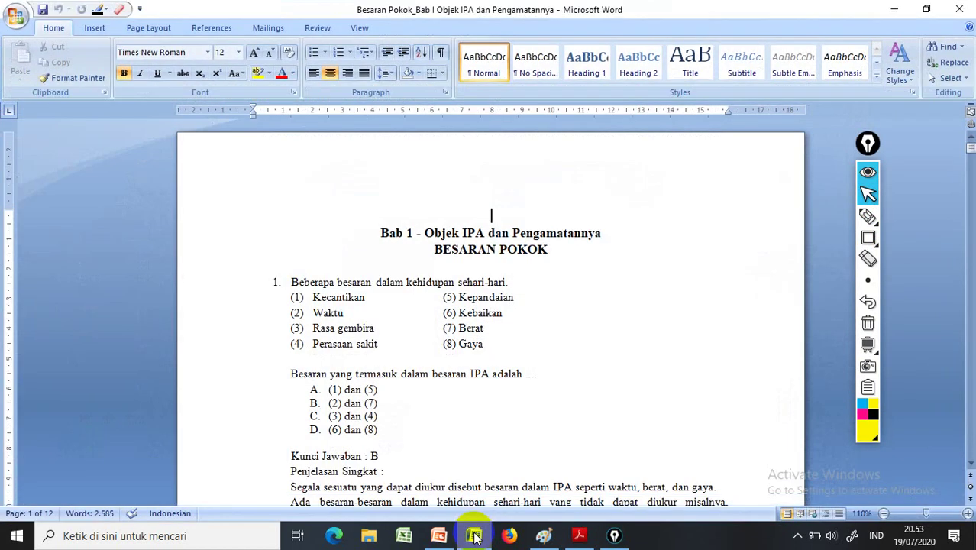
drag(970, 150, 970, 155)
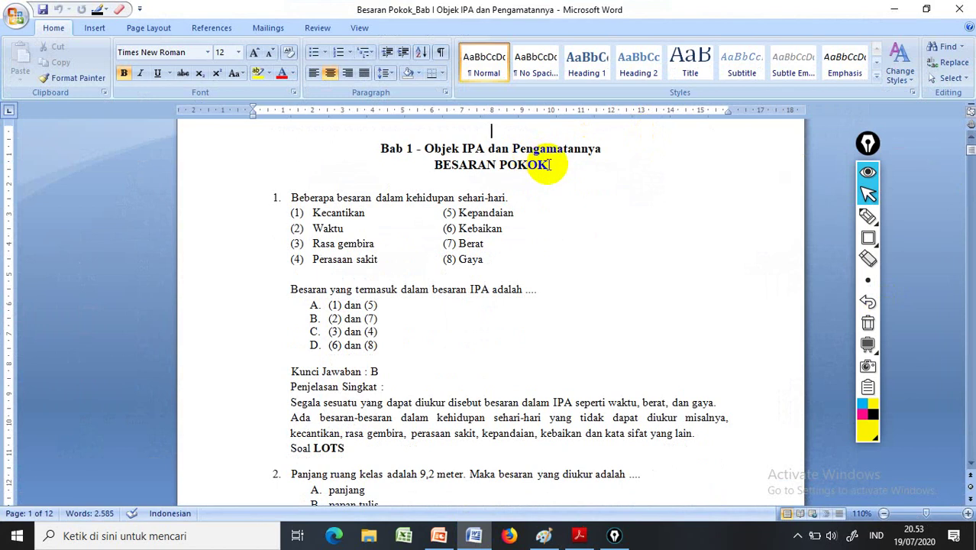
Step: Set the ink colour to red and underline "besaran IPA" in question 1 with the pen
click(867, 192)
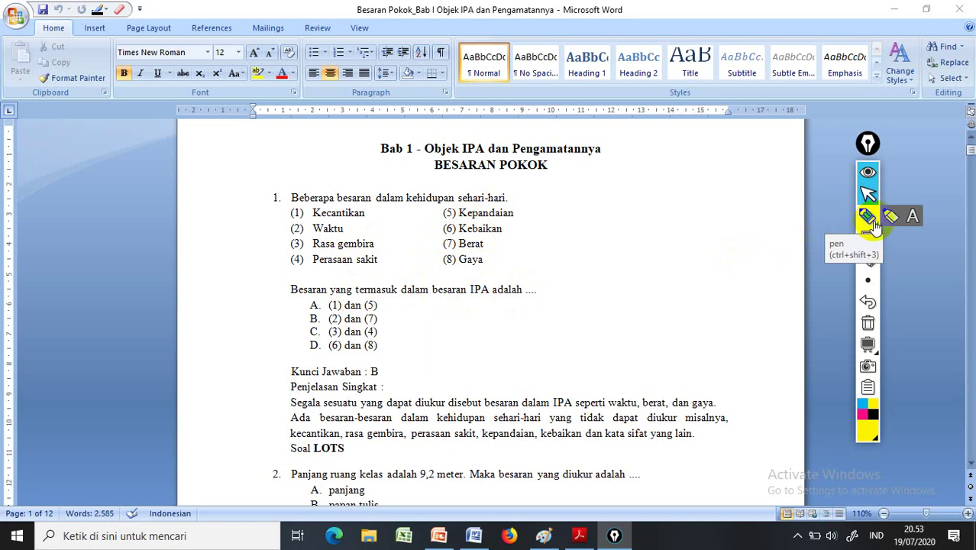
mouse_move(870, 254)
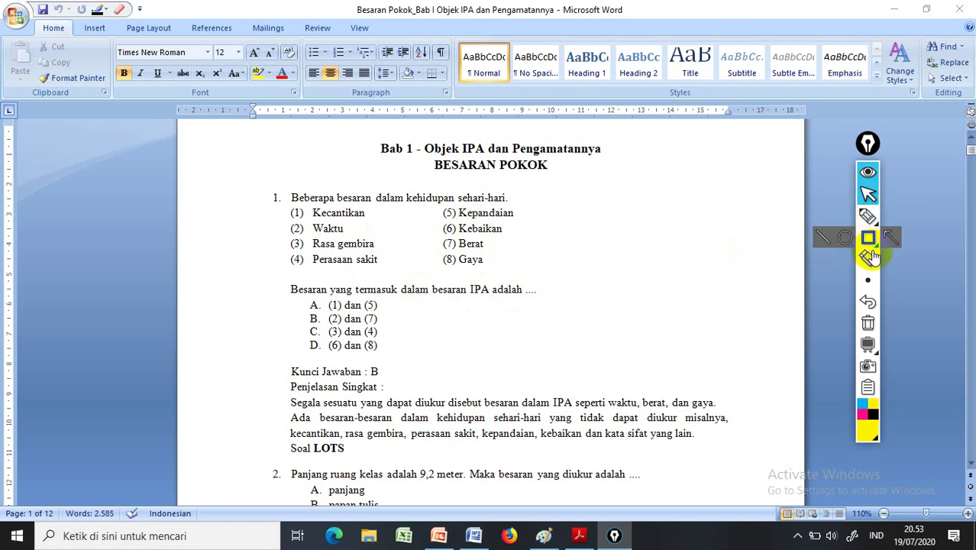
click(823, 239)
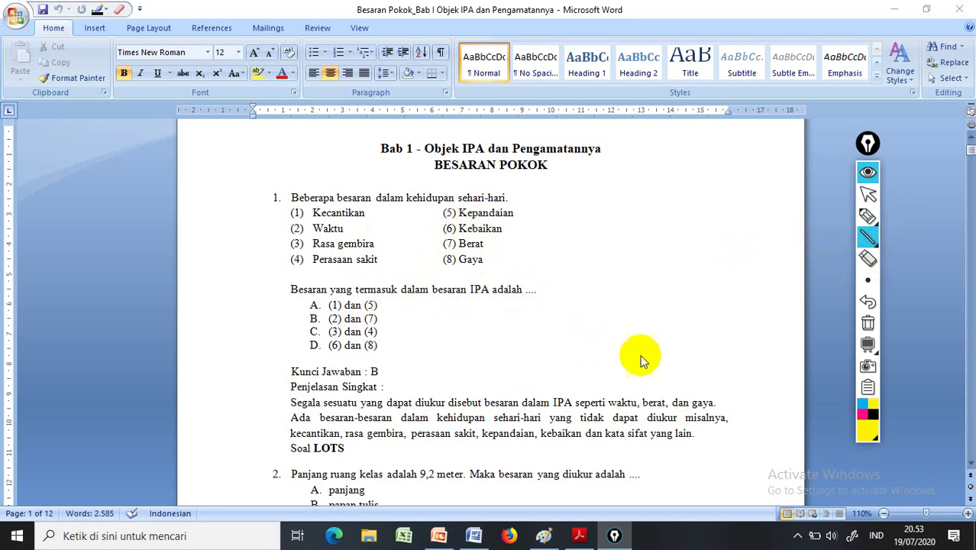
mouse_move(868, 424)
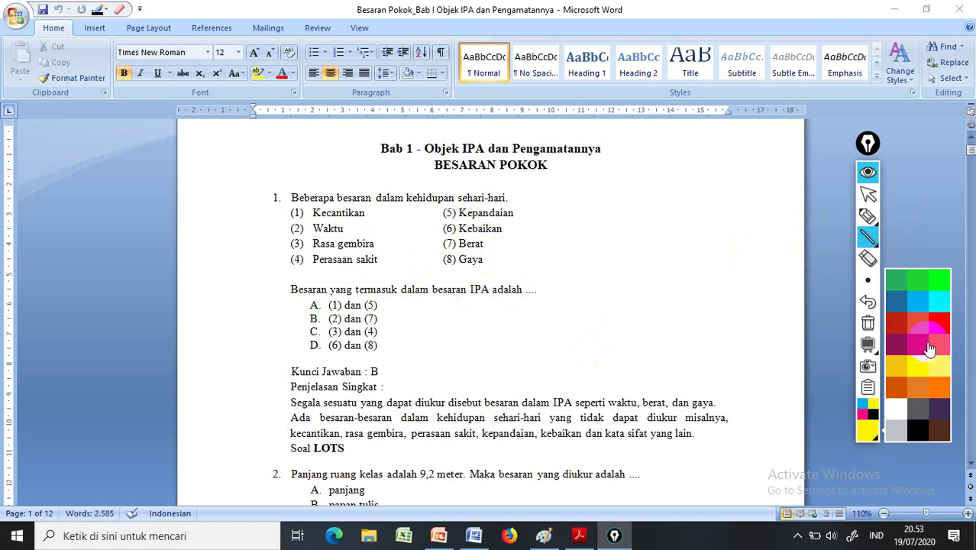
click(936, 317)
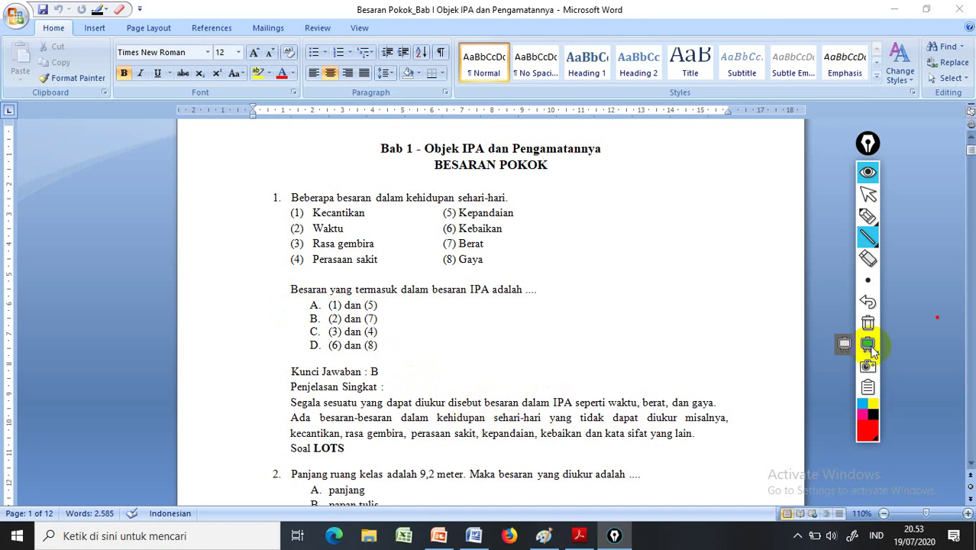
click(867, 215)
click(865, 237)
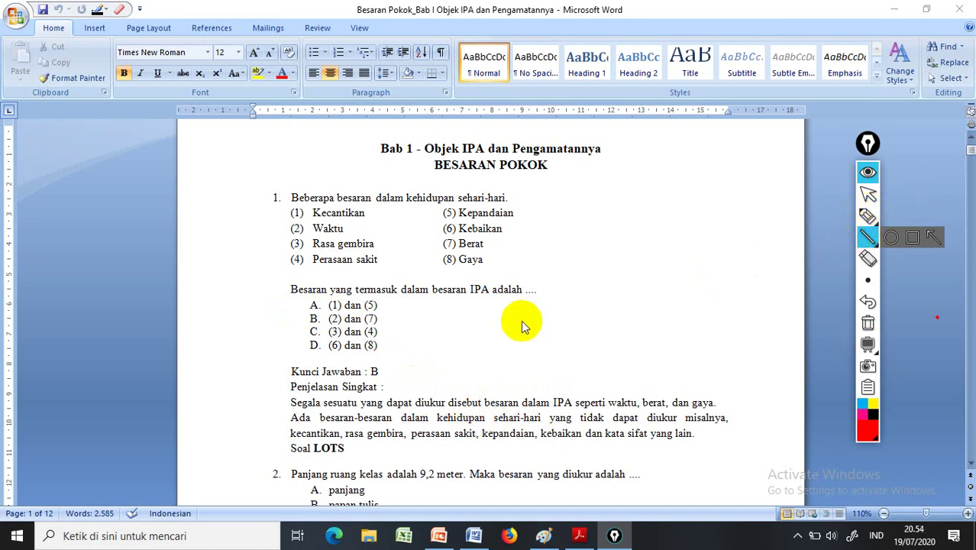
click(867, 215)
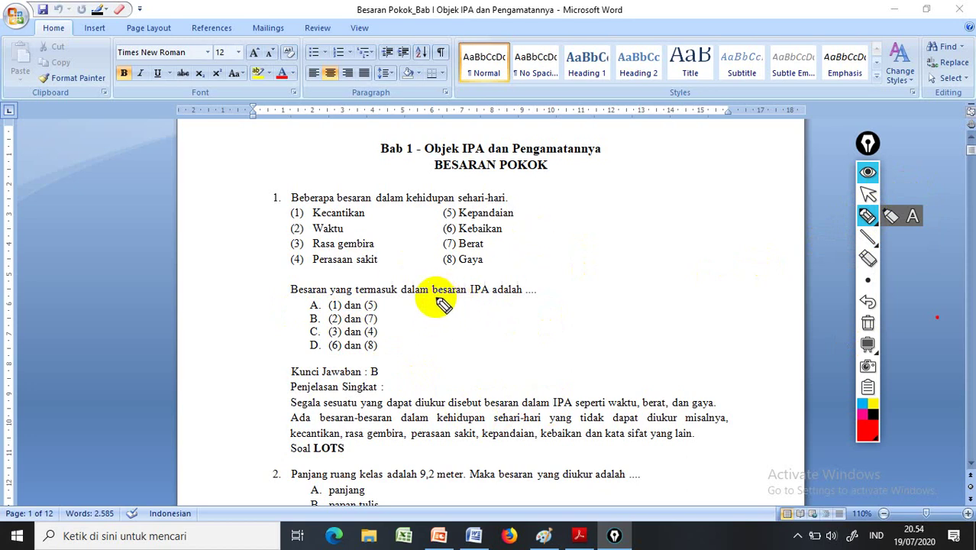
drag(431, 293, 487, 294)
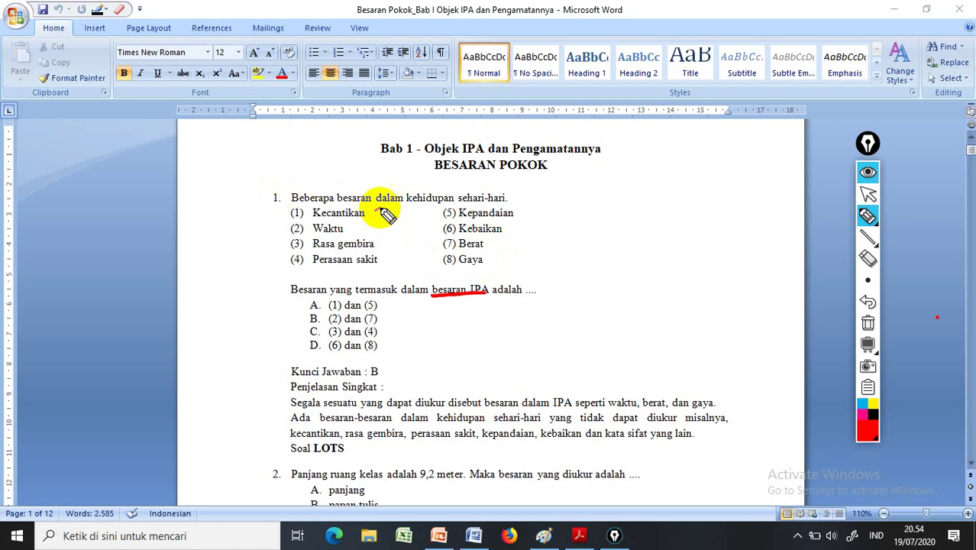
Step: Draw red crosses beside the options Kecantikan, Kepandaian, Kebaikan and Rasa gembira in question 1
drag(367, 207, 379, 218)
drag(379, 207, 367, 218)
mouse_move(518, 206)
mouse_down()
mouse_move(530, 219)
mouse_move(504, 233)
mouse_up()
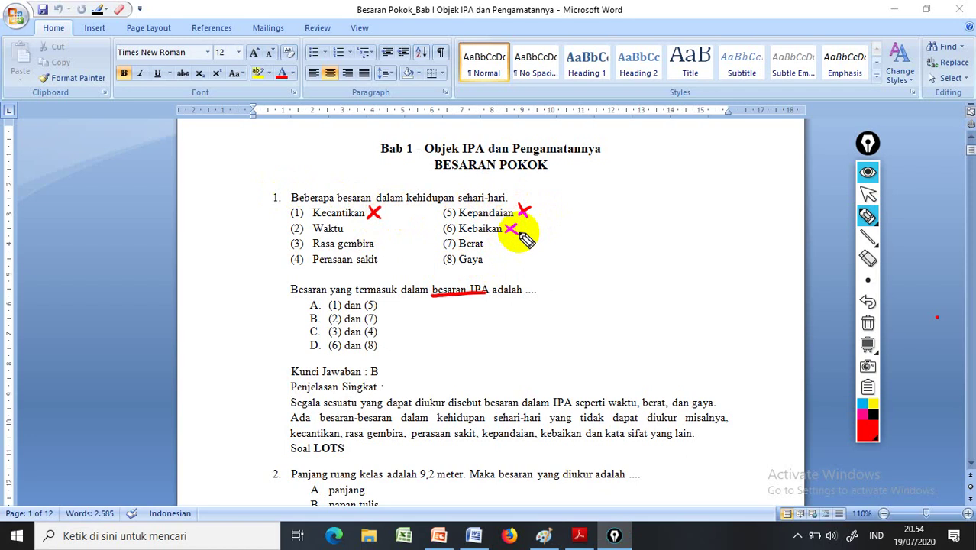
mouse_move(374, 236)
mouse_down()
mouse_move(391, 250)
mouse_move(374, 250)
mouse_up()
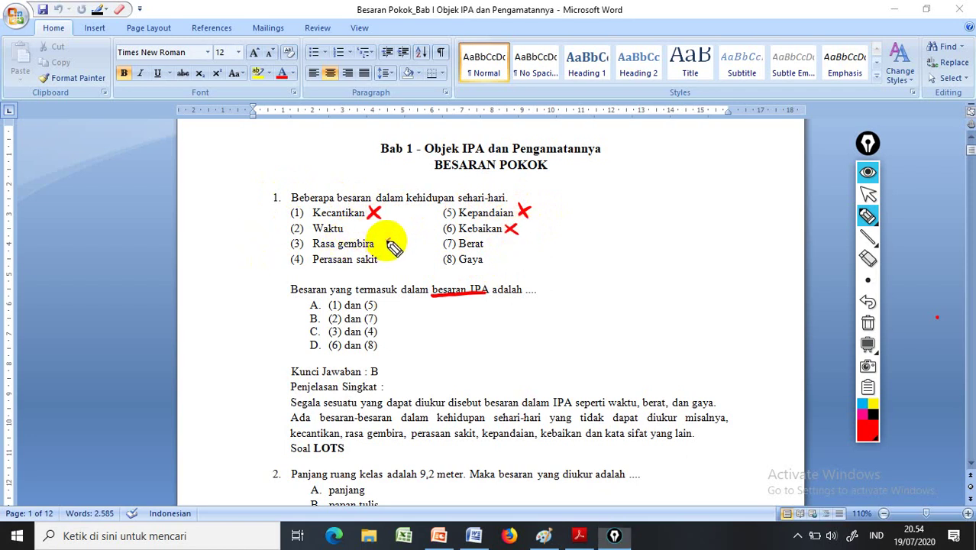